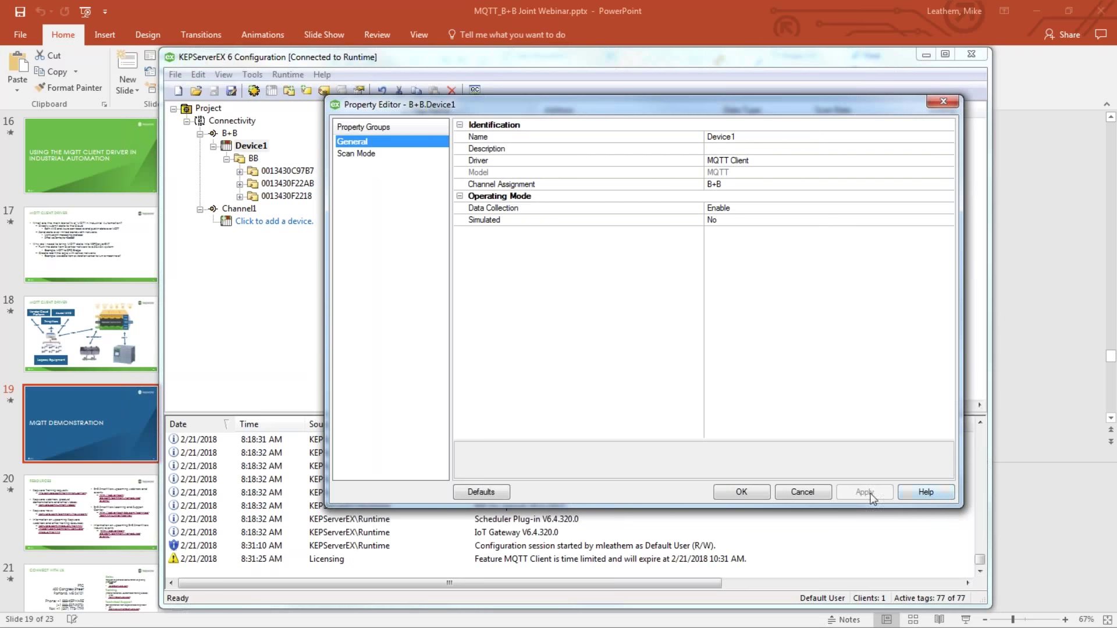
- Close the device properties and review the B+B channel's write optimization, advanced, connection, timing and authentication settings without changing them
left_click(803, 492)
right_click(228, 134)
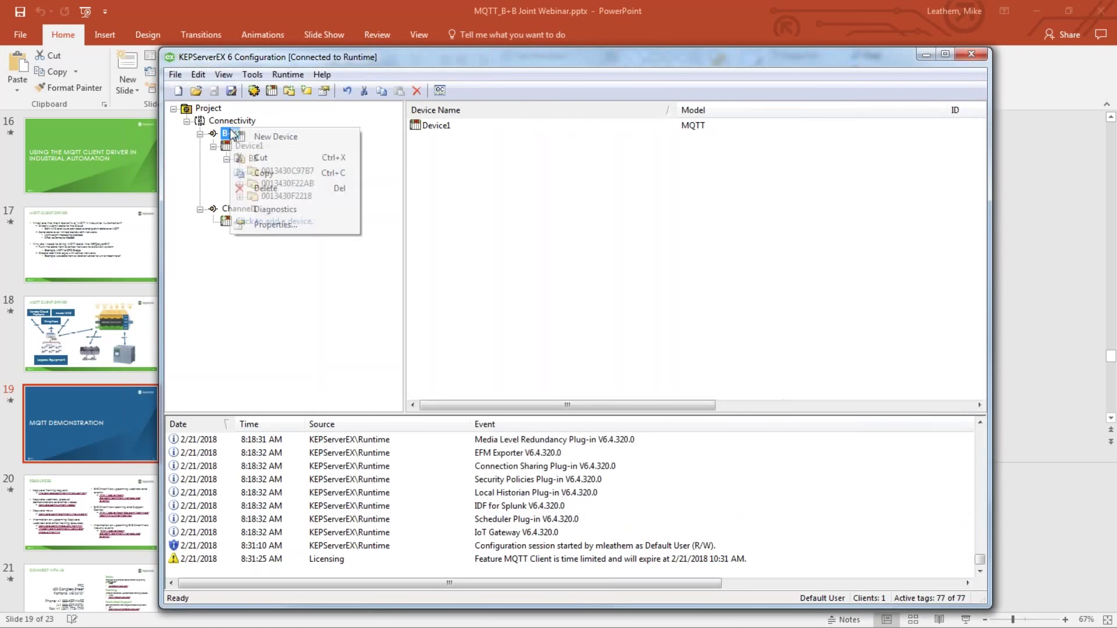
left_click(270, 225)
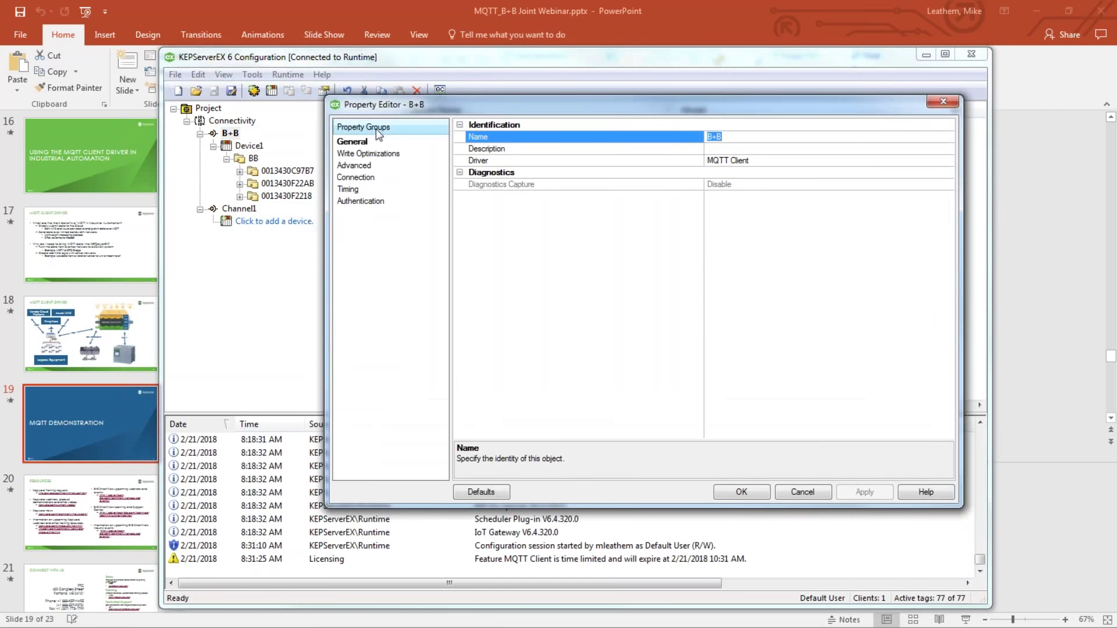
left_click(358, 155)
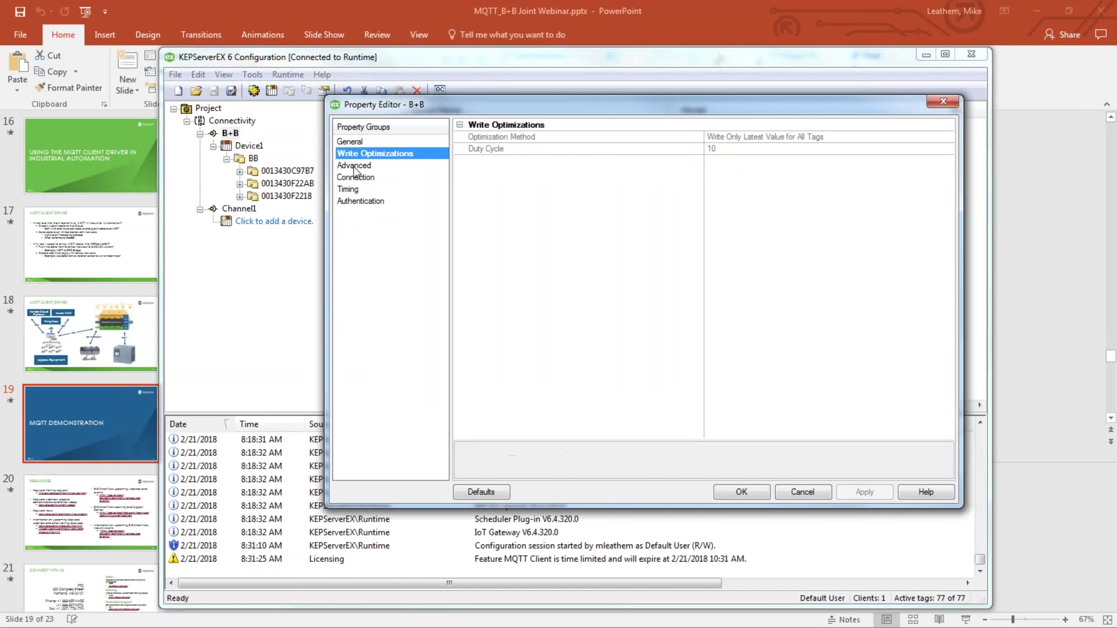
left_click(356, 166)
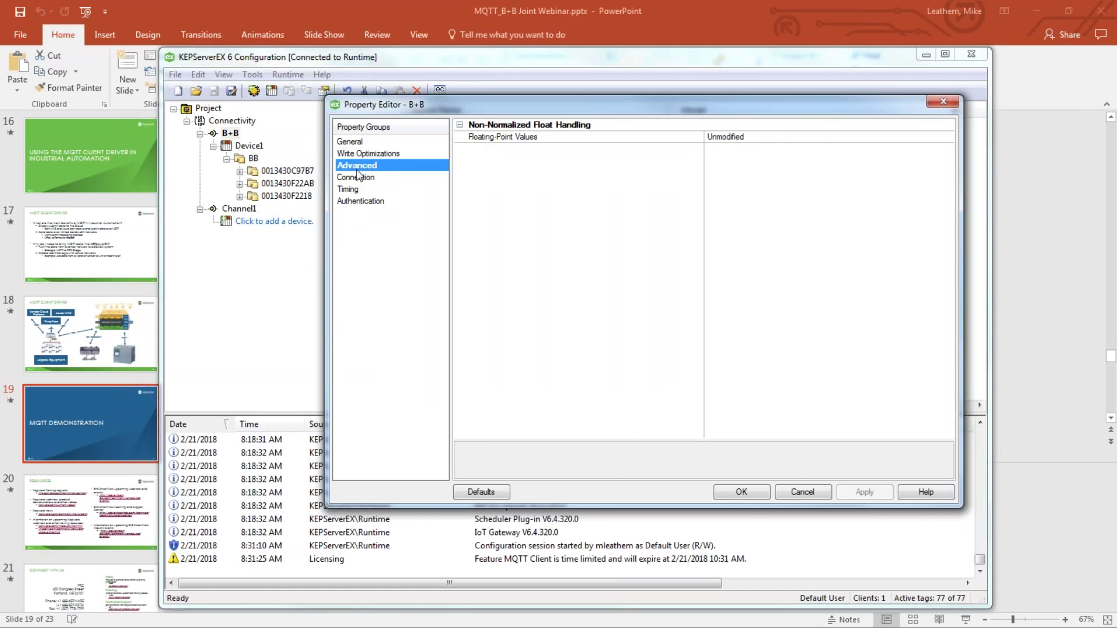
left_click(363, 178)
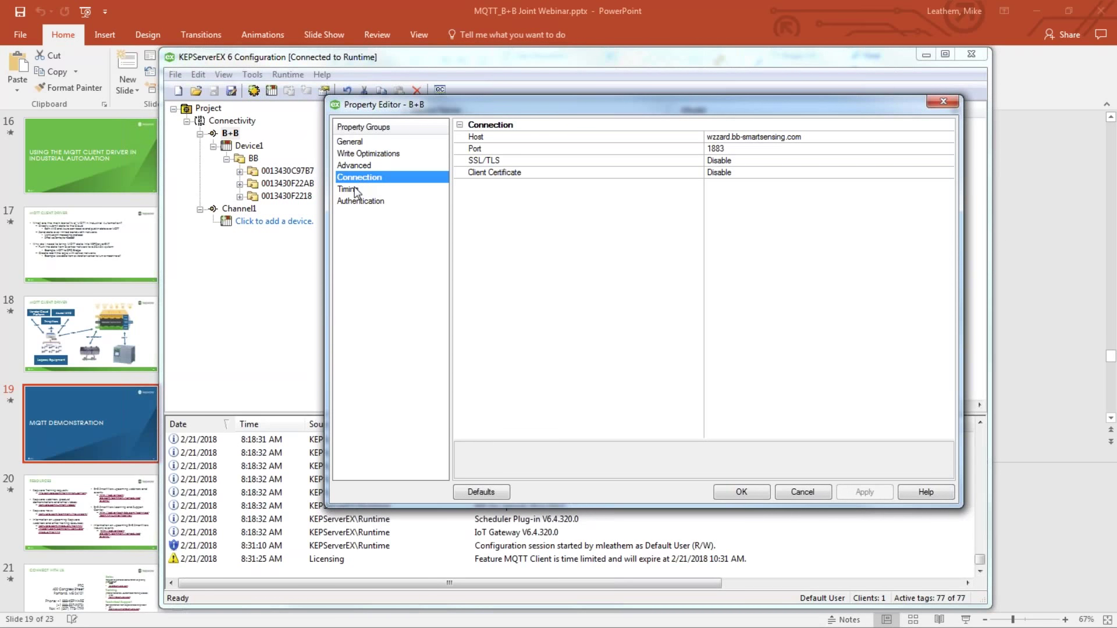
left_click(359, 190)
left_click(362, 202)
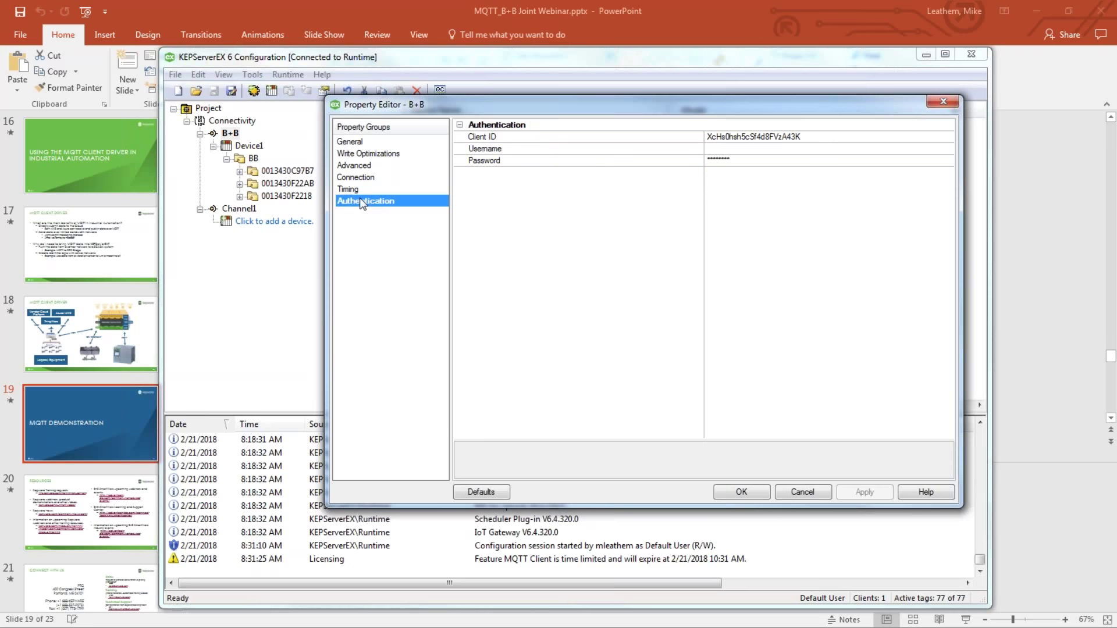
left_click(827, 490)
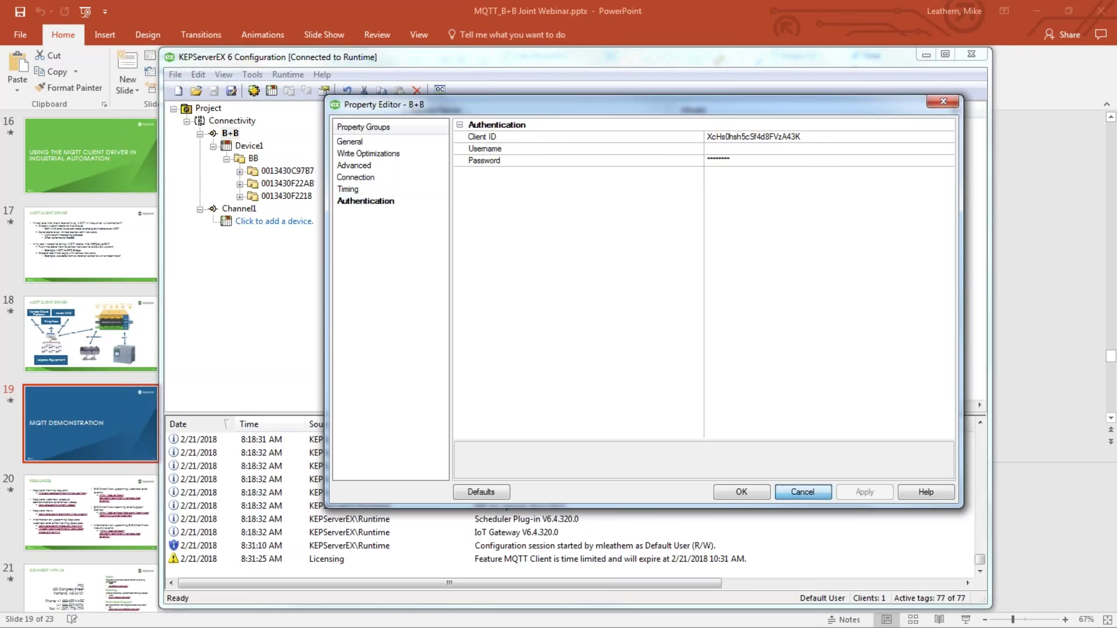
- Walk through adding a device under Channel1 with default settings up to the summary page, and cancel without creating it
left_click(258, 222)
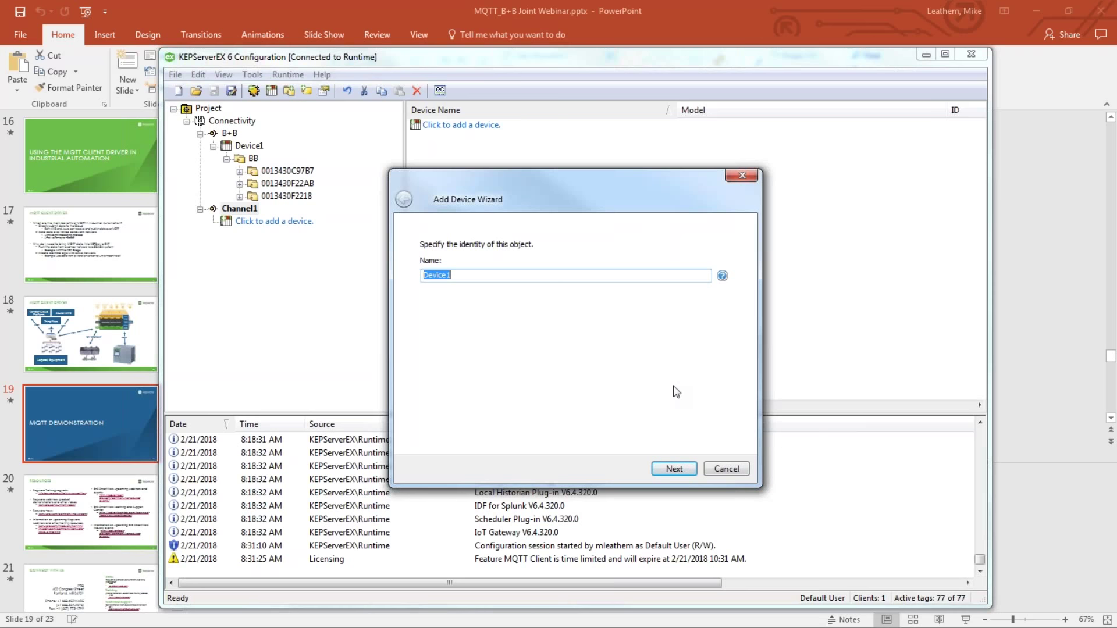
left_click(676, 472)
left_click(674, 470)
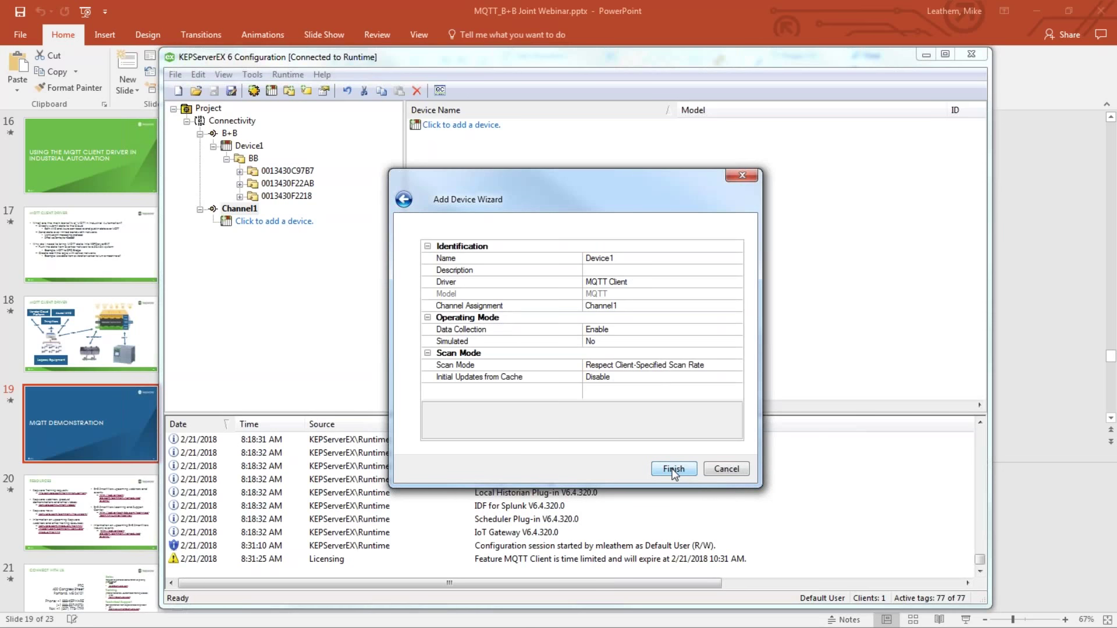
left_click(726, 469)
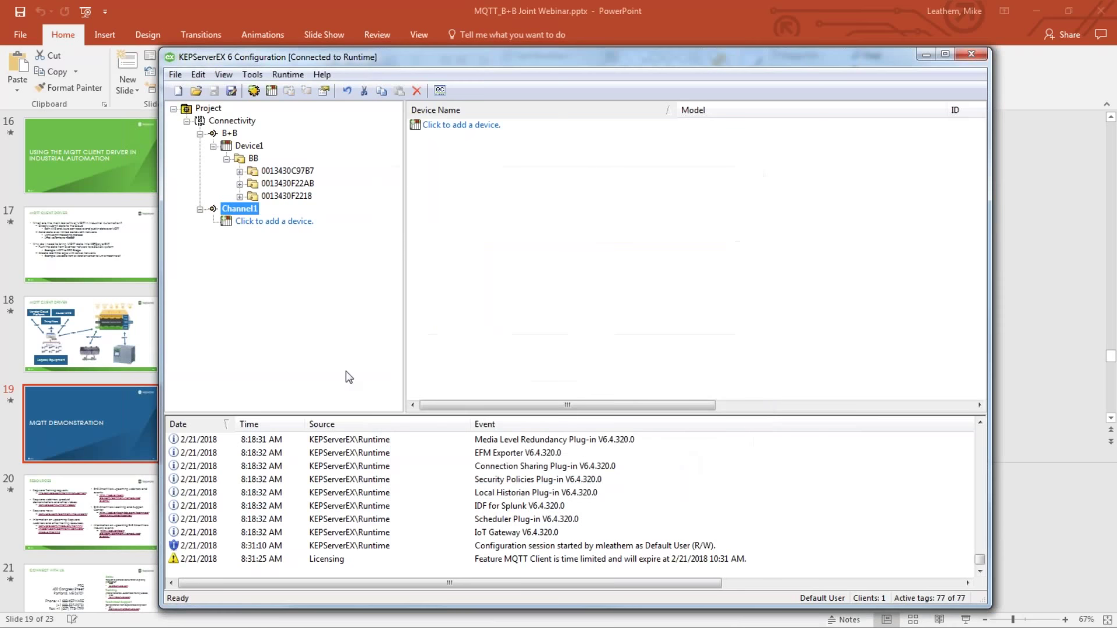
- Examine the tag names and addresses in the data group of 0013430C97B7, including the Payload tag
left_click(272, 172)
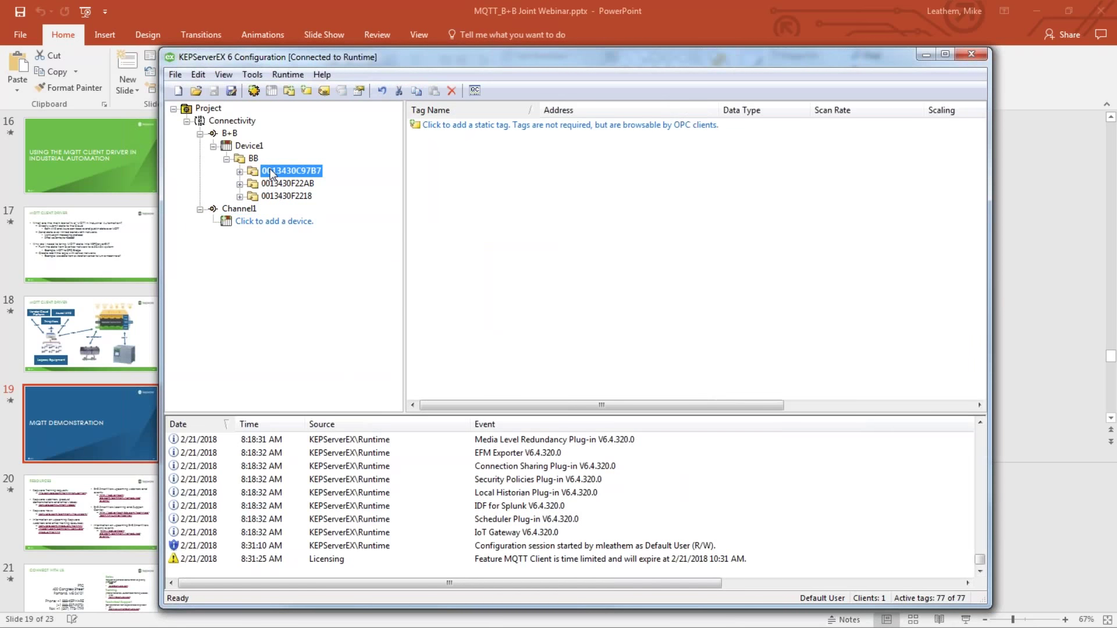
left_click(240, 172)
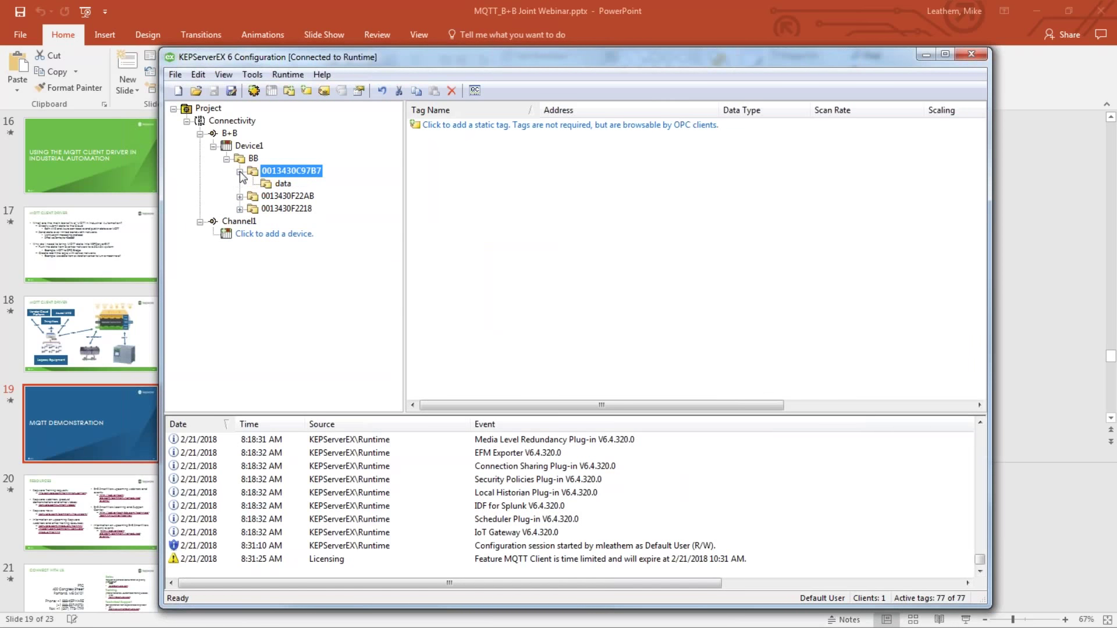
left_click(270, 185)
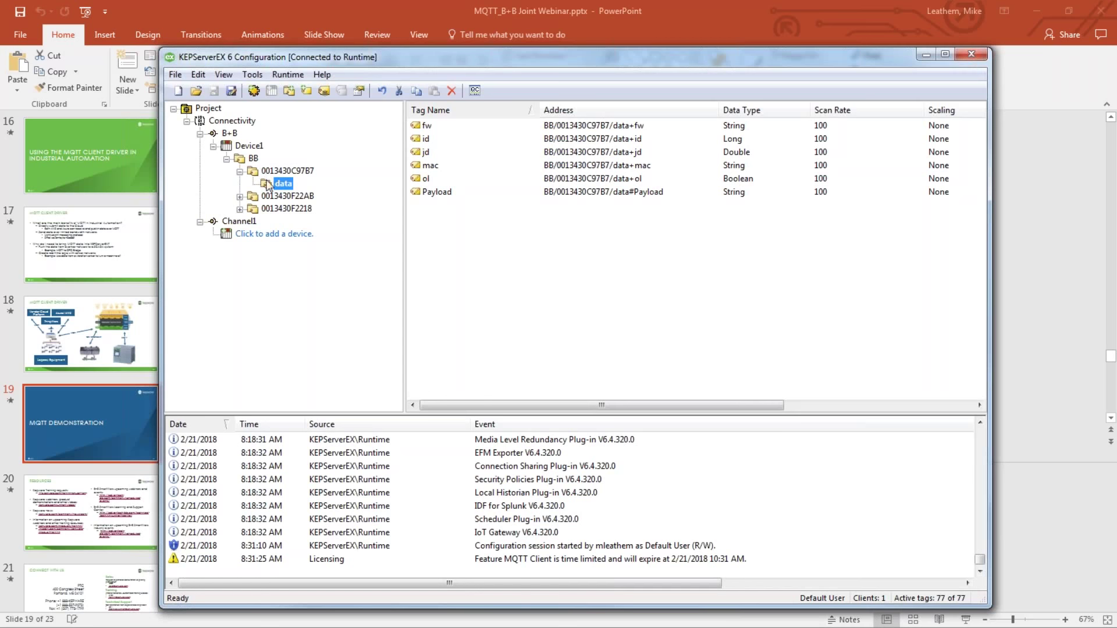
left_click_drag(539, 110, 514, 110)
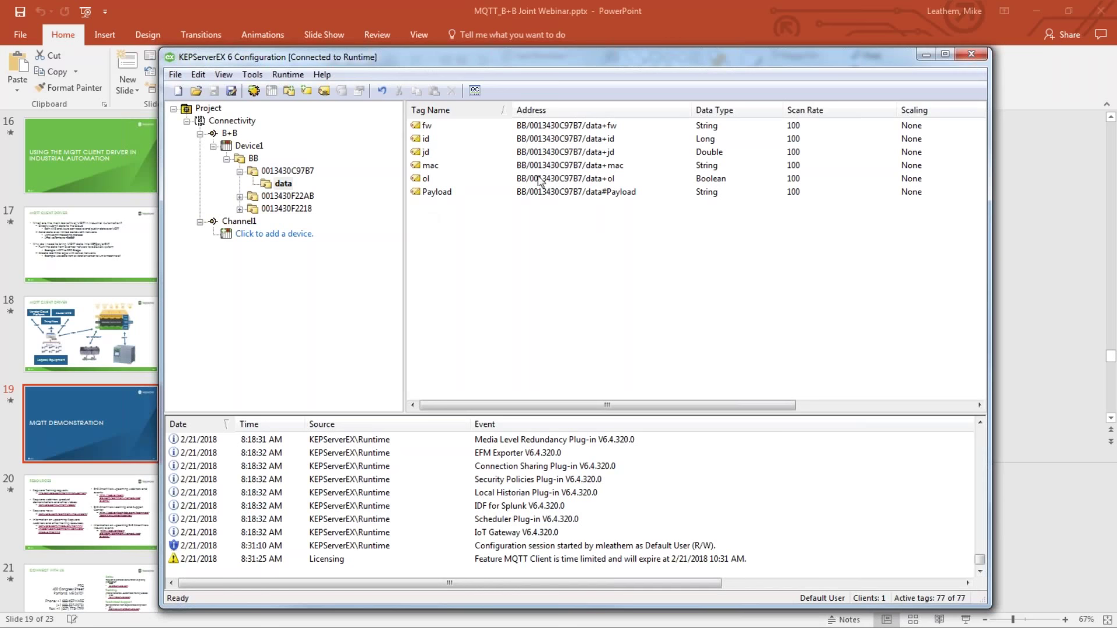
left_click(545, 197)
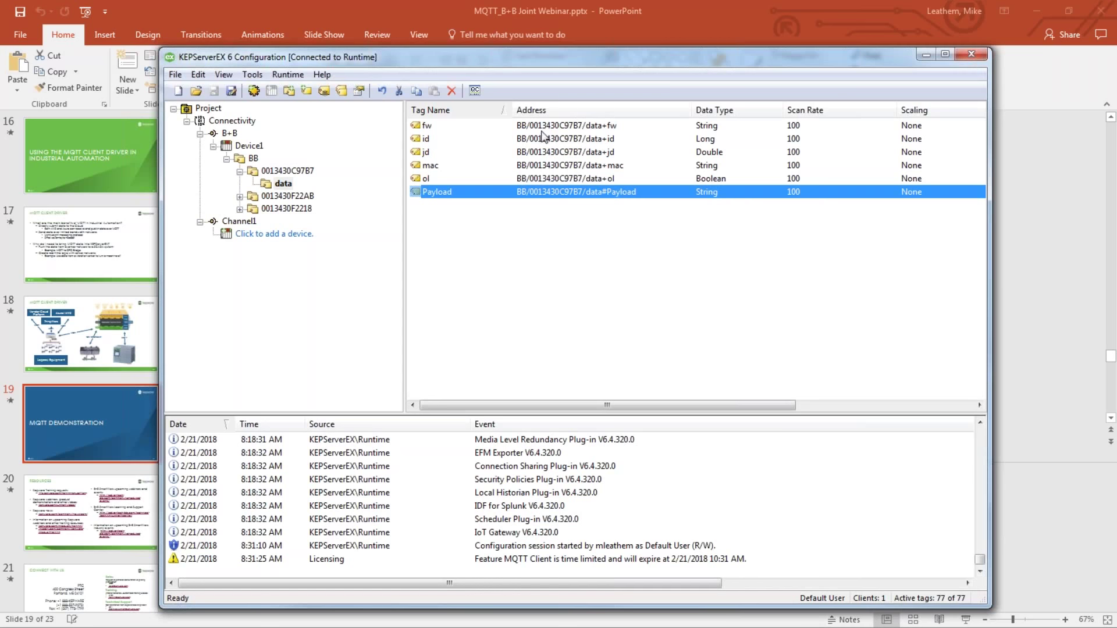
- Examine the tags in the data groups of 0013430F22AB and 0013430F2218
left_click(239, 196)
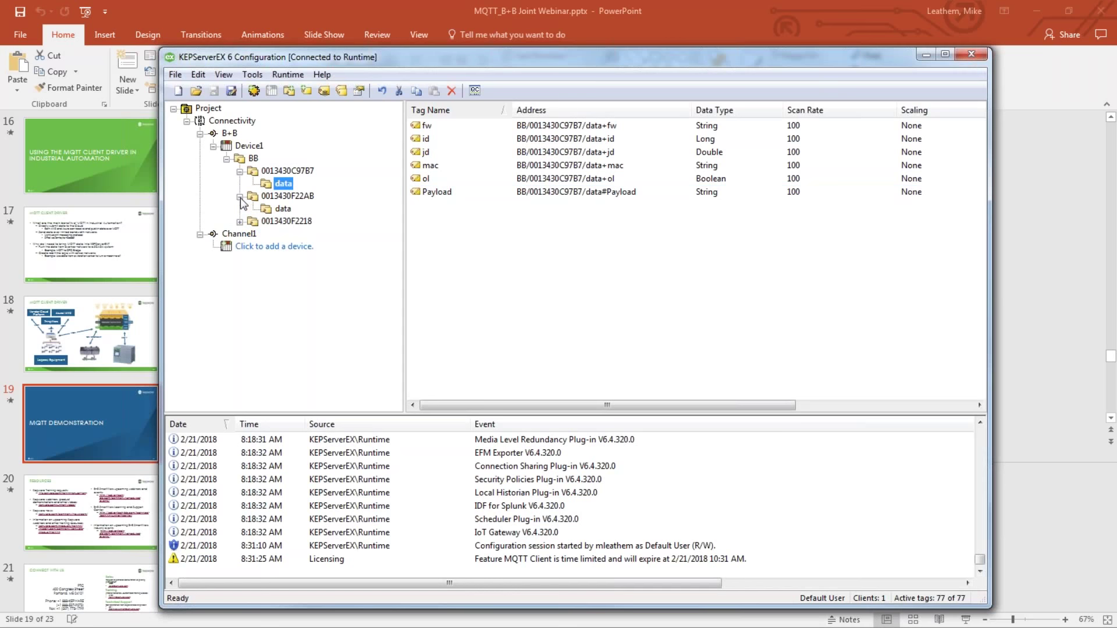
left_click(283, 208)
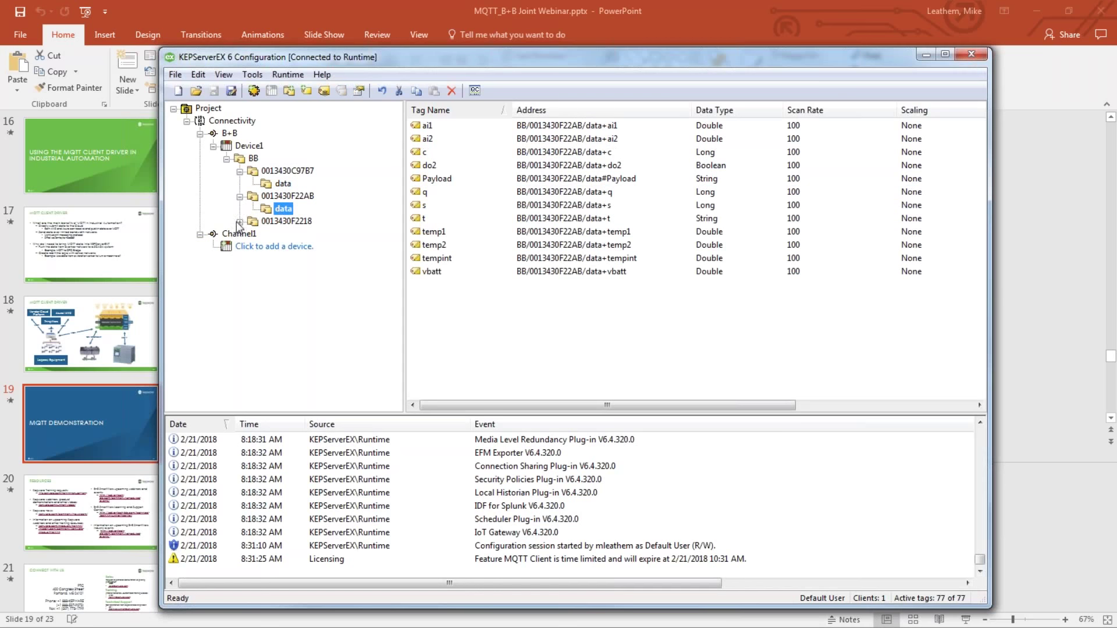
left_click(240, 221)
left_click(283, 233)
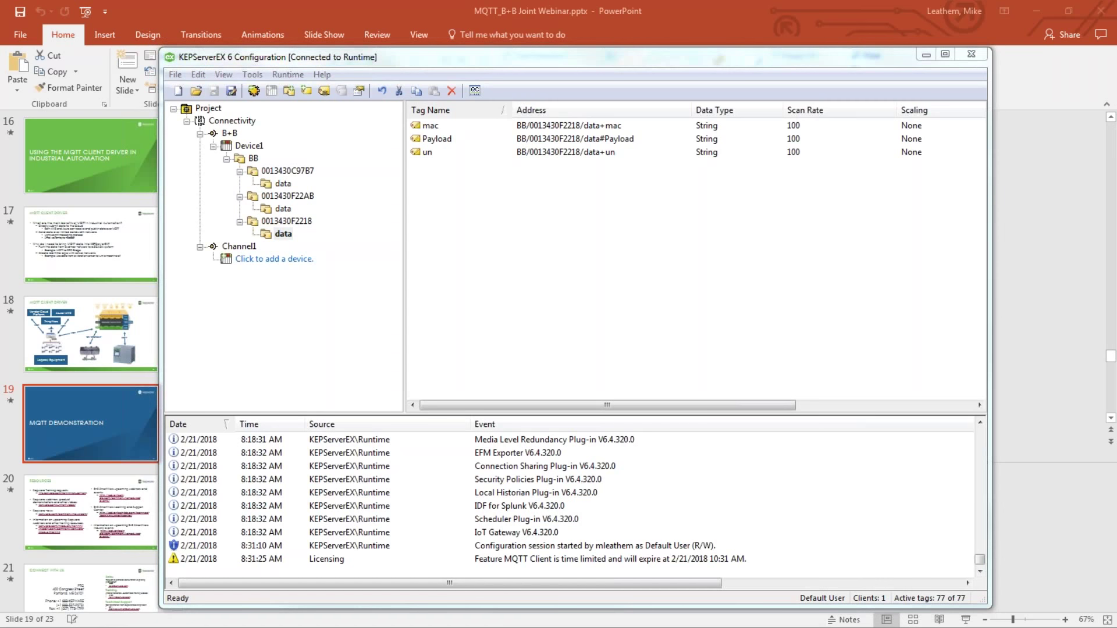
- Switch to OPC Quick Client and widen the Value column to examine the full strings of the three Payload items
left_click_drag(613, 10, 854, 43)
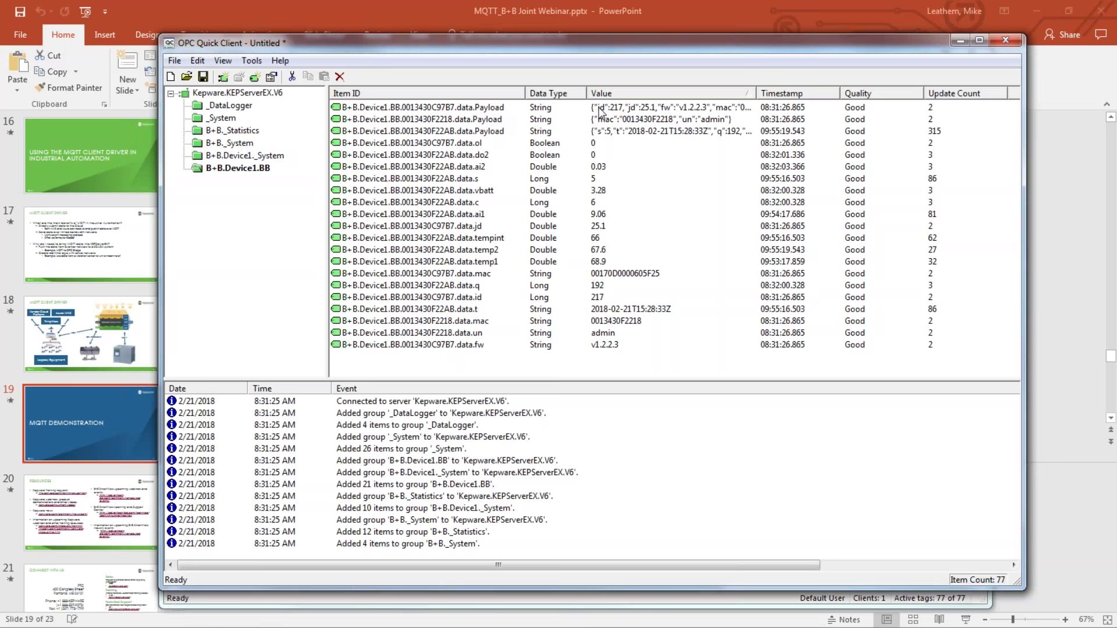
left_click_drag(759, 95, 866, 92)
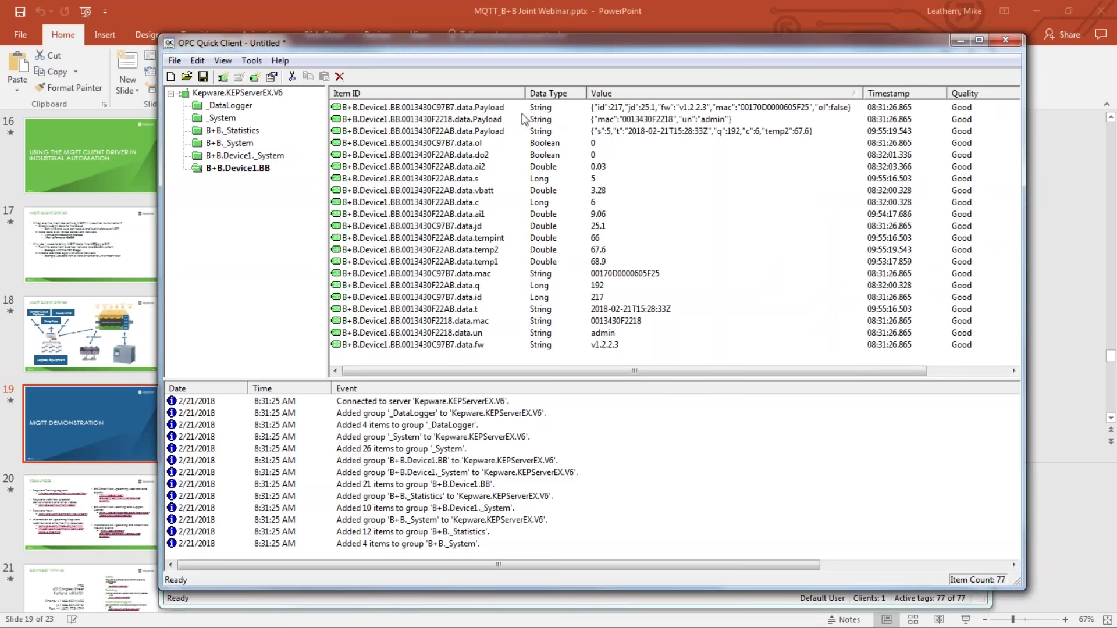
left_click(484, 110)
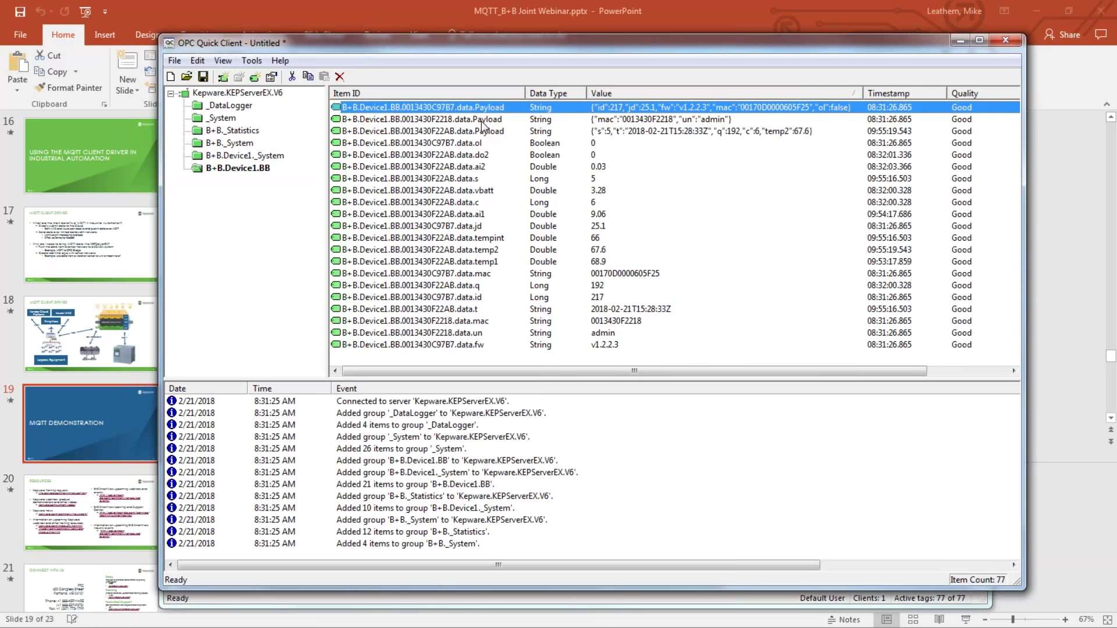
left_click(484, 119)
left_click(482, 133)
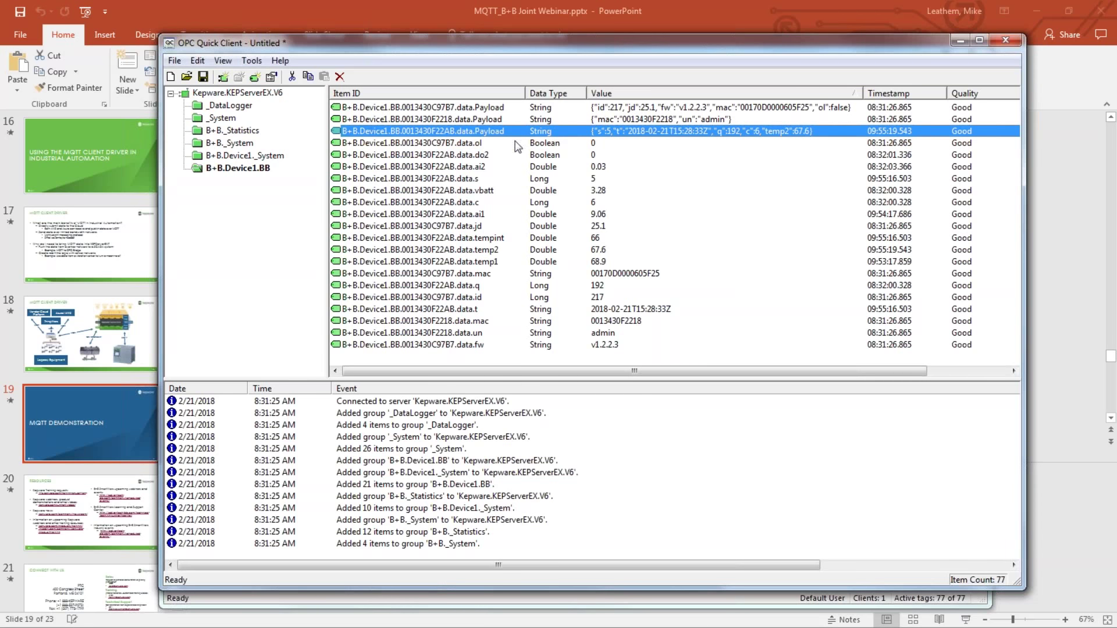
- Examine the individual tag values, such as jd, and compare the 0013430F22AB Payload string with its parsed tags
left_click(469, 230)
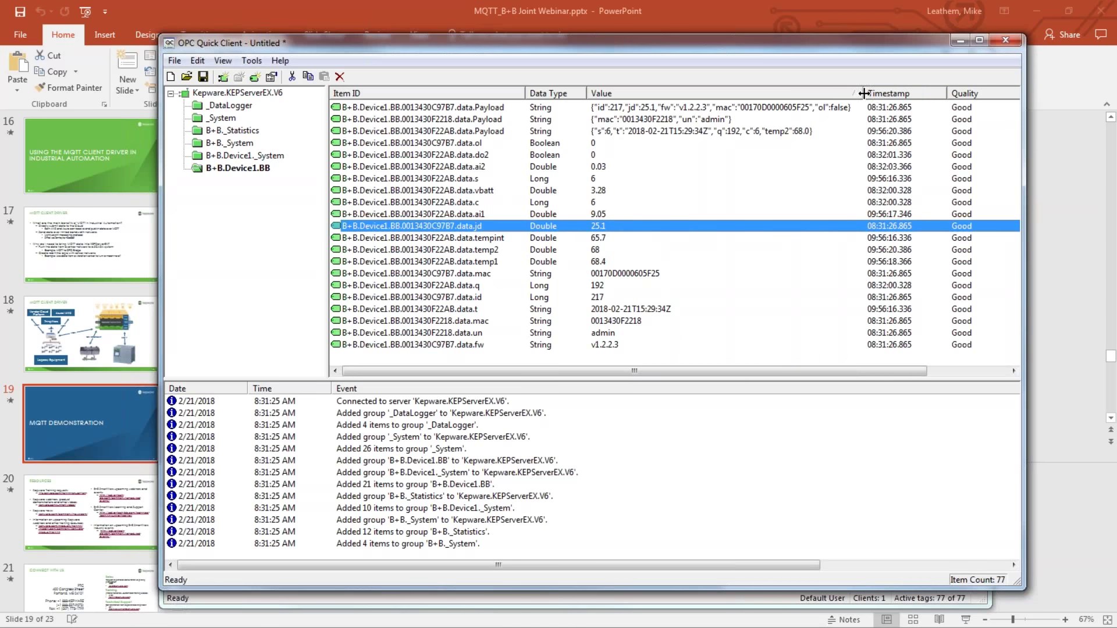
left_click_drag(863, 92, 856, 93)
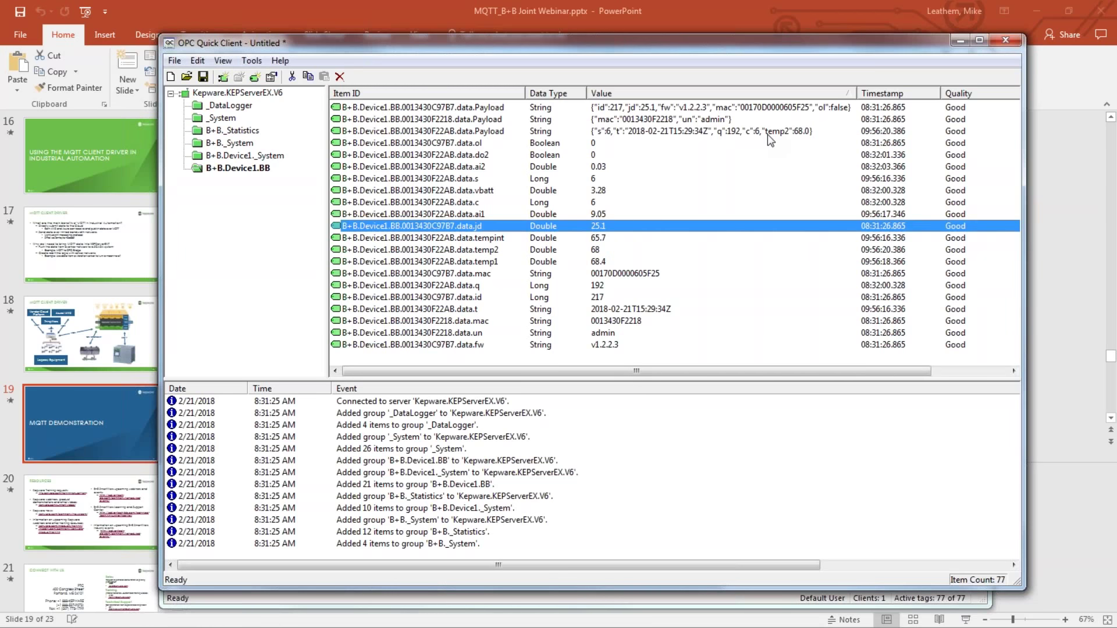
left_click(661, 132)
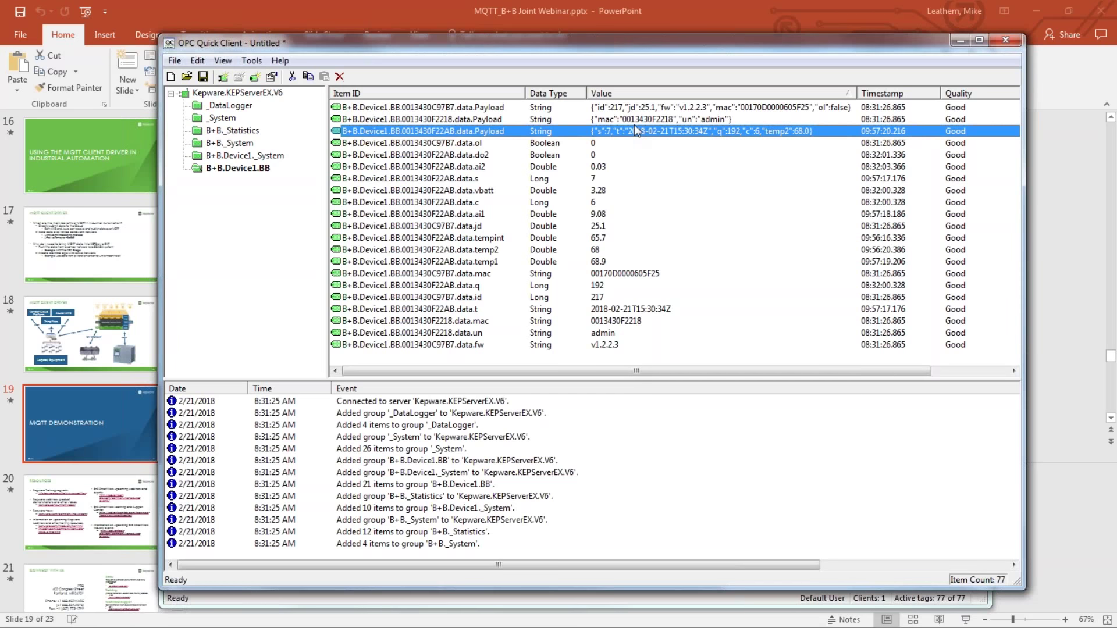
left_click(614, 314)
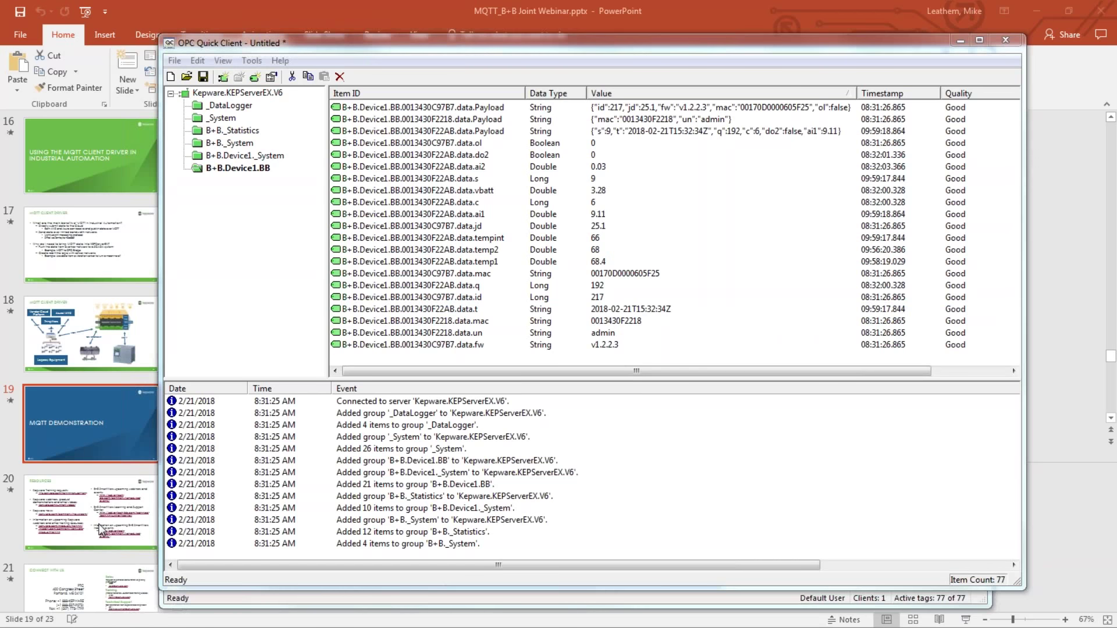
- Switch back to PowerPoint, start the slide show from the MQTT Demonstration slide and advance to the Resources slide
key("alt+Tab")
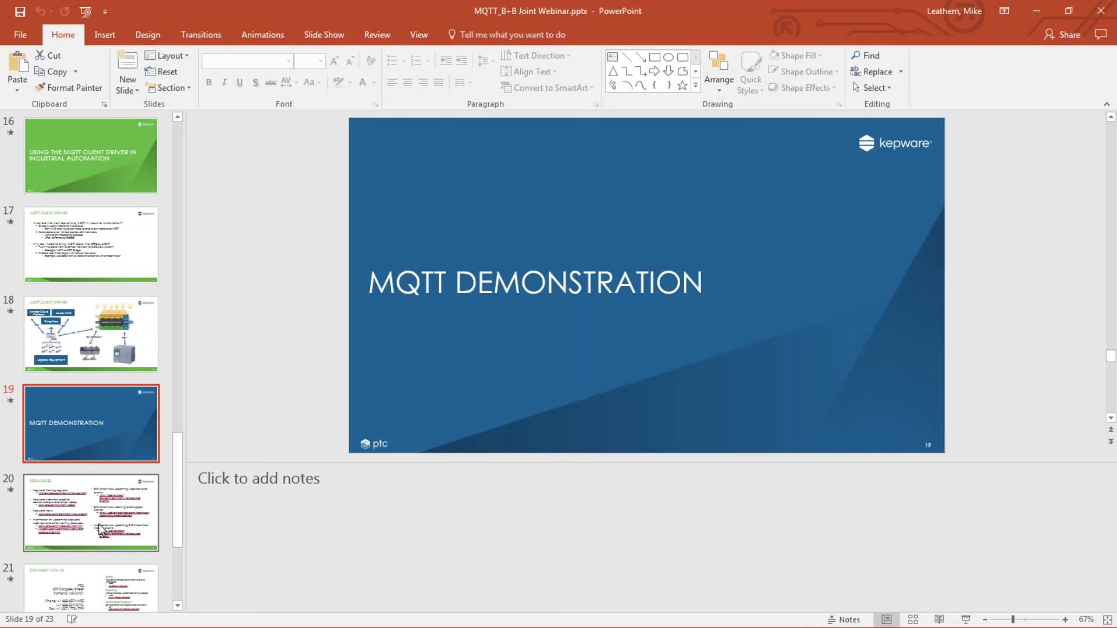
key("shift+F5")
key("Right")
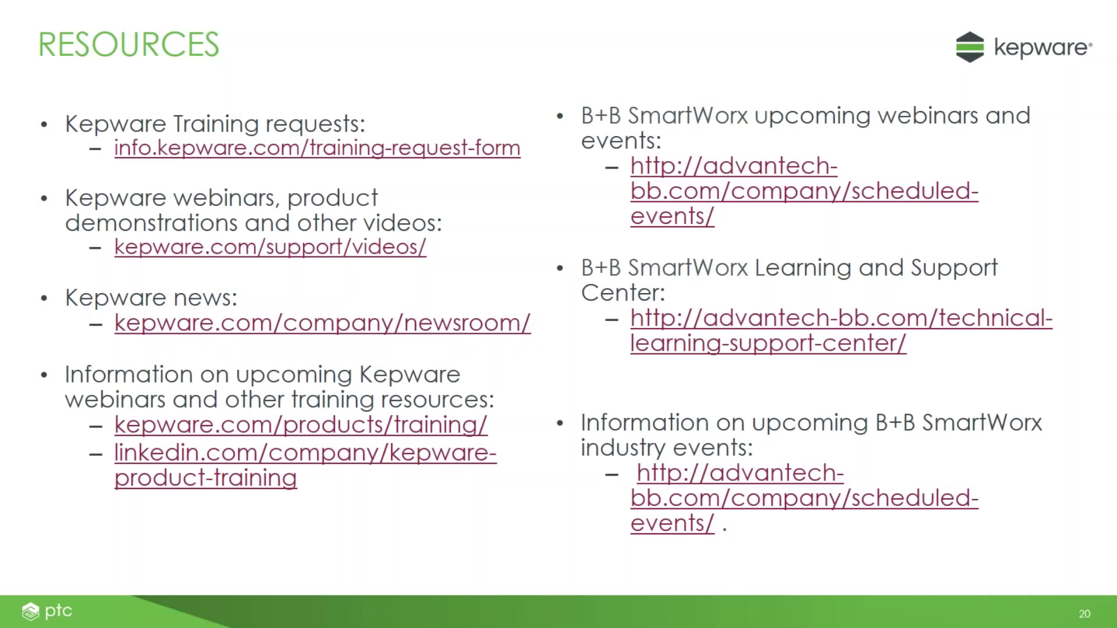